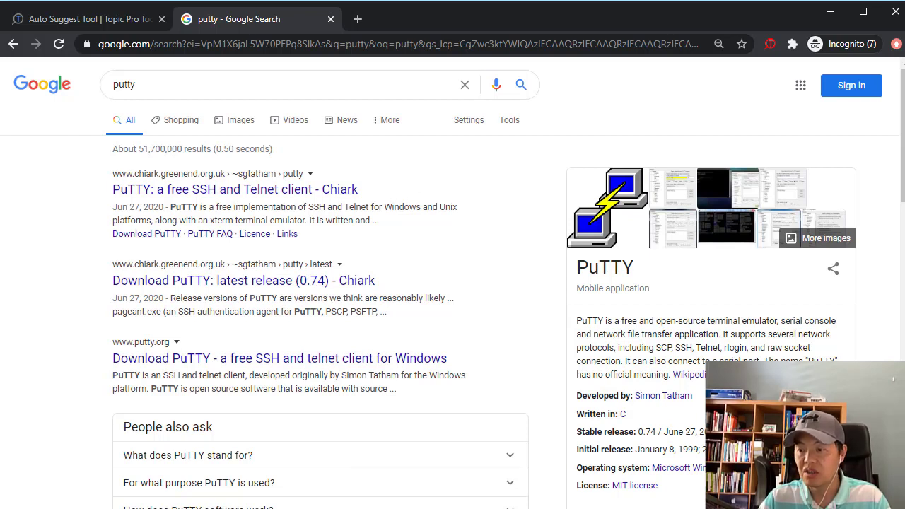
{"action": "right_click", "coordinate": [539, 508]}
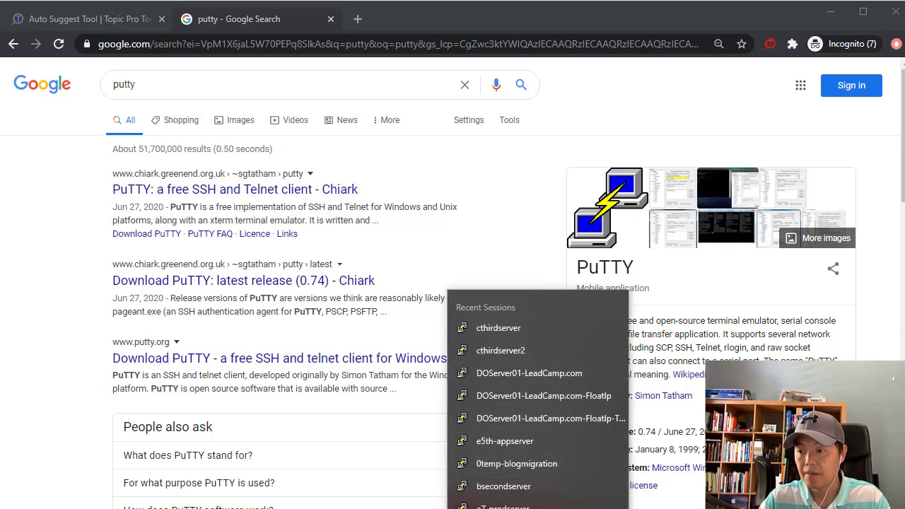
{"action": "left_click", "coordinate": [538, 214]}
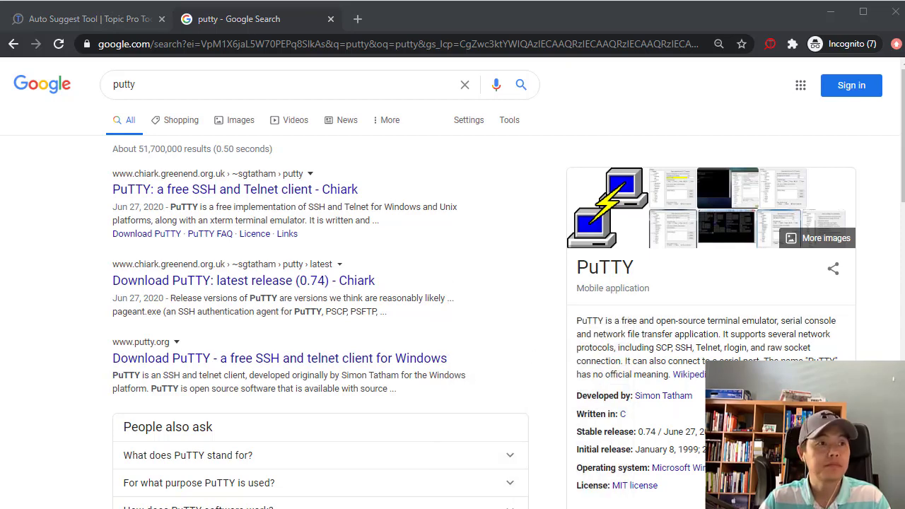
{"action": "left_click_drag", "start_coordinate": [385, 182], "coordinate": [520, 81]}
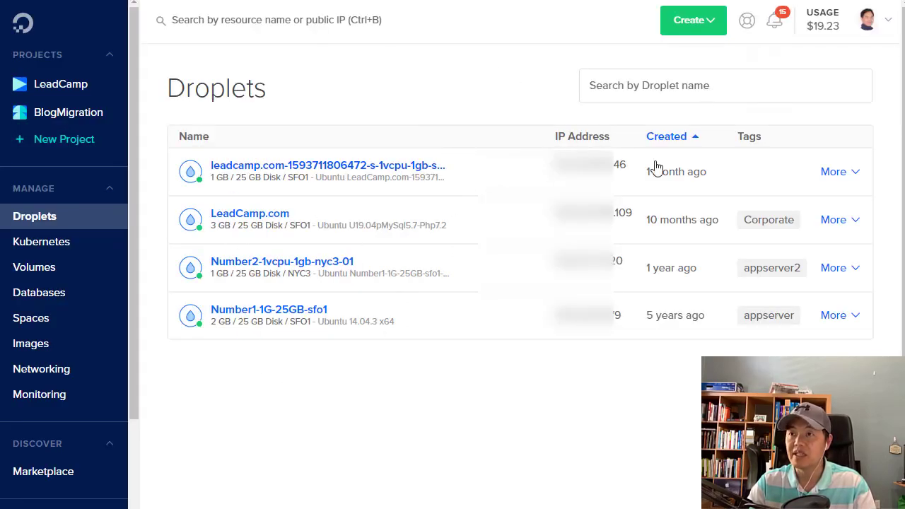
Step: Start creating a new Droplet and choose the $5/mo Basic shared CPU plan with 1 GB memory and 1 CPU
{"action": "left_click", "coordinate": [715, 28]}
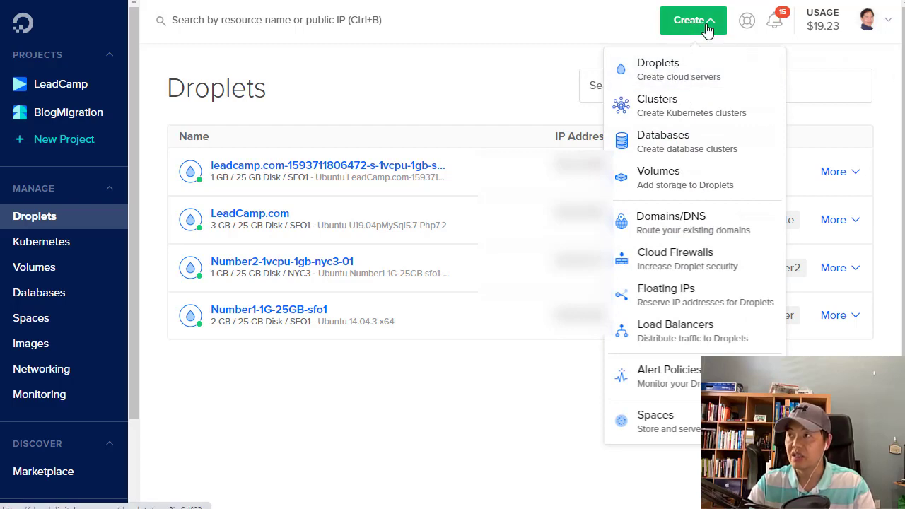
{"action": "left_click", "coordinate": [689, 68]}
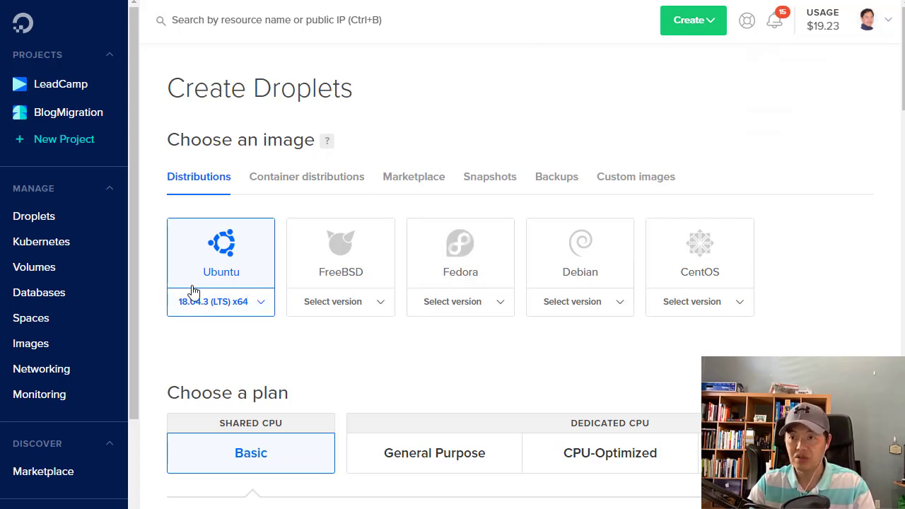
{"action": "scroll", "coordinate": [366, 351], "scroll_direction": "down", "scroll_amount": 1}
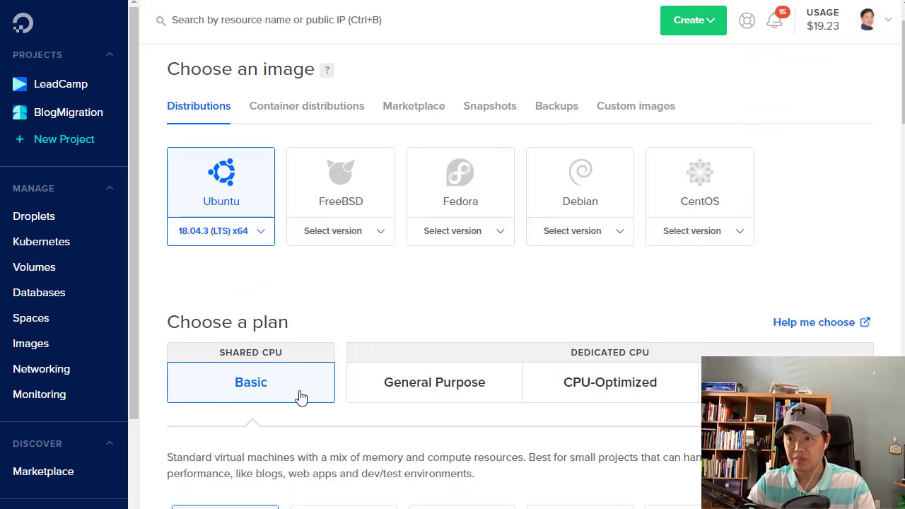
{"action": "scroll", "coordinate": [344, 283], "scroll_direction": "down", "scroll_amount": 4}
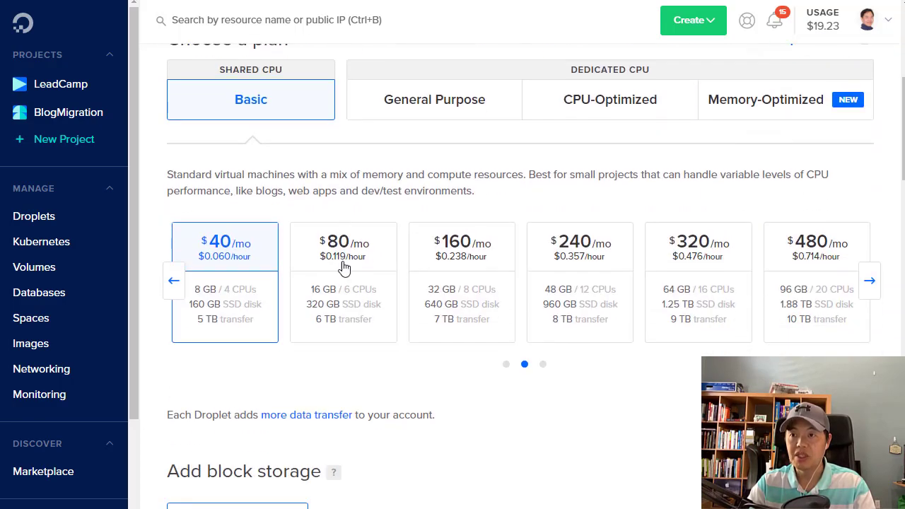
{"action": "left_click", "coordinate": [177, 283]}
{"action": "left_click", "coordinate": [233, 246]}
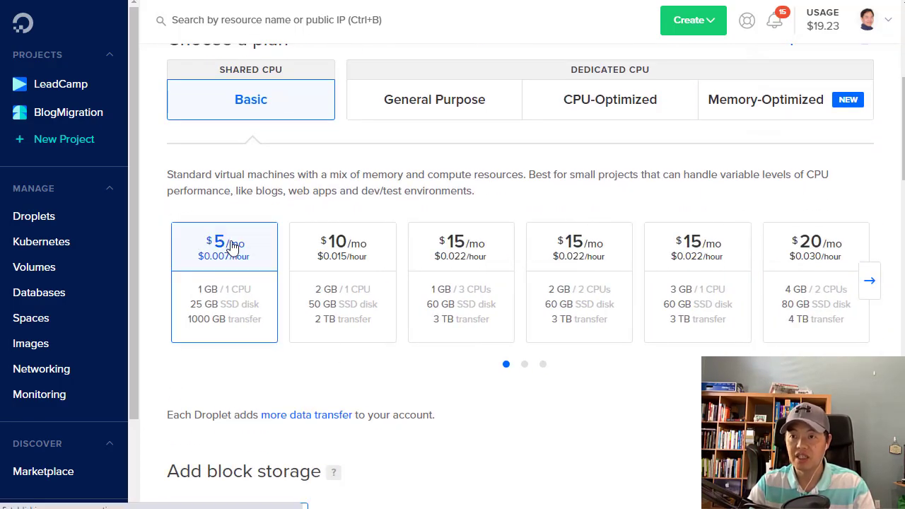
Step: Dismiss the new datacenter notice and set the Droplet's datacenter region to New York 3
{"action": "scroll", "coordinate": [353, 318], "scroll_direction": "up", "scroll_amount": 3}
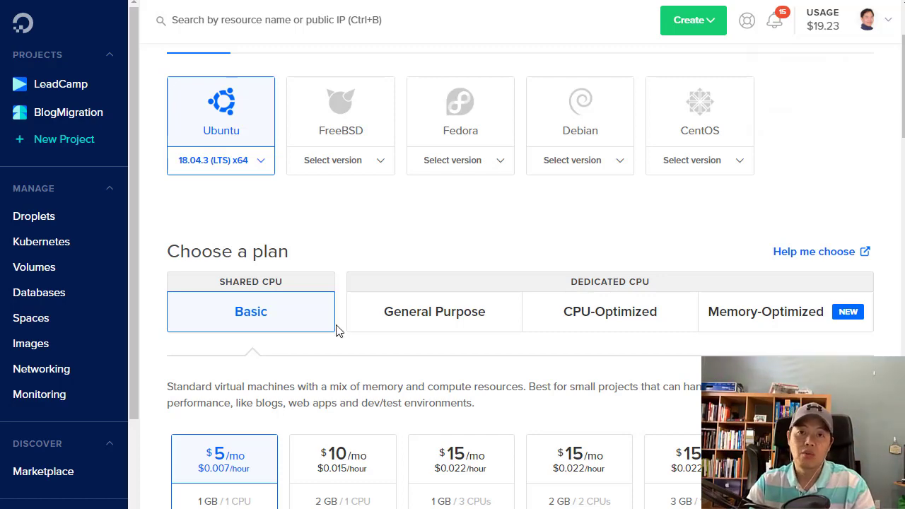
{"action": "scroll", "coordinate": [337, 331], "scroll_direction": "down", "scroll_amount": 1}
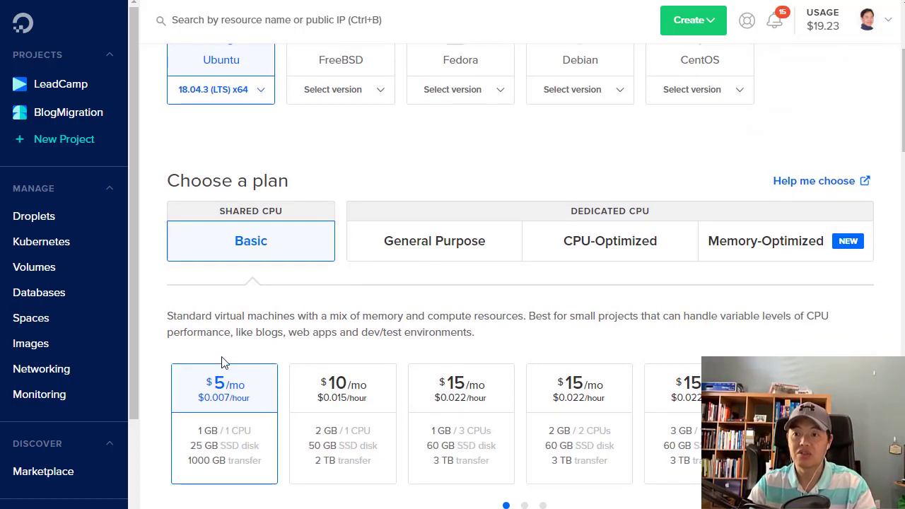
{"action": "scroll", "coordinate": [219, 393], "scroll_direction": "down", "scroll_amount": 5}
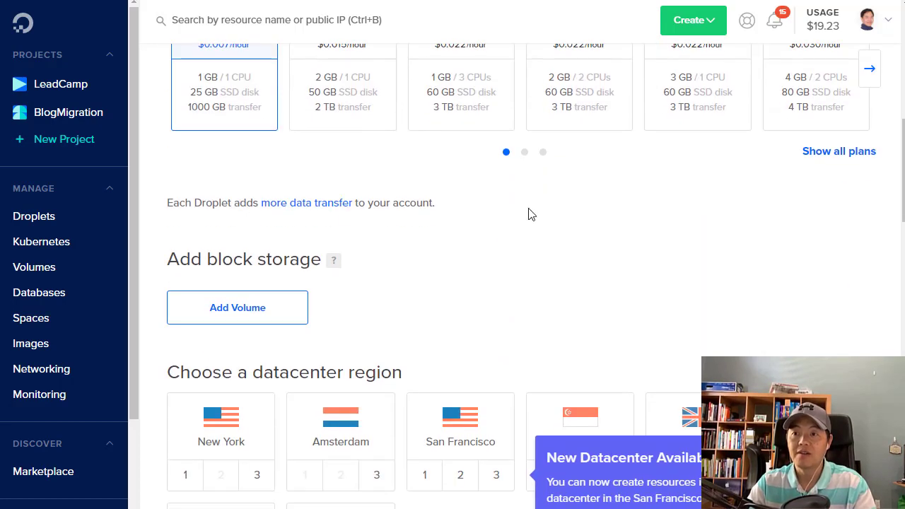
{"action": "scroll", "coordinate": [344, 210], "scroll_direction": "down", "scroll_amount": 2}
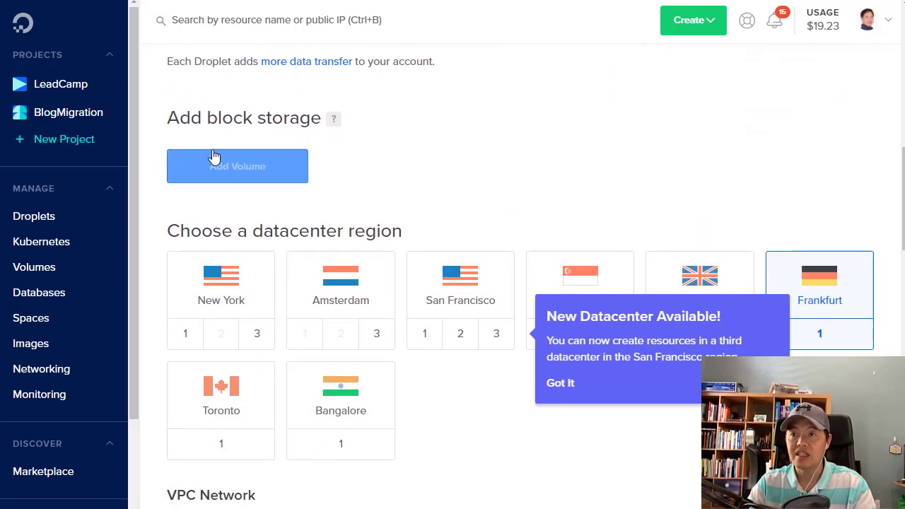
{"action": "scroll", "coordinate": [339, 159], "scroll_direction": "down", "scroll_amount": 2}
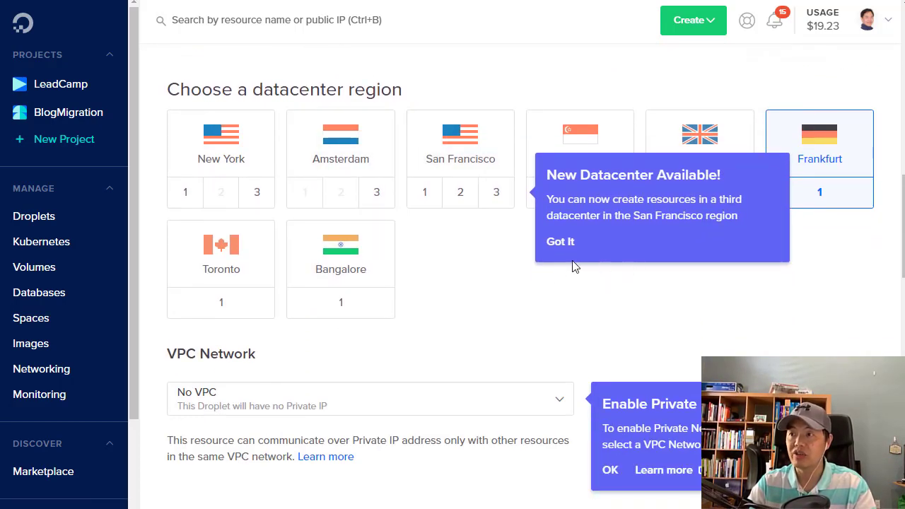
{"action": "left_click", "coordinate": [559, 242]}
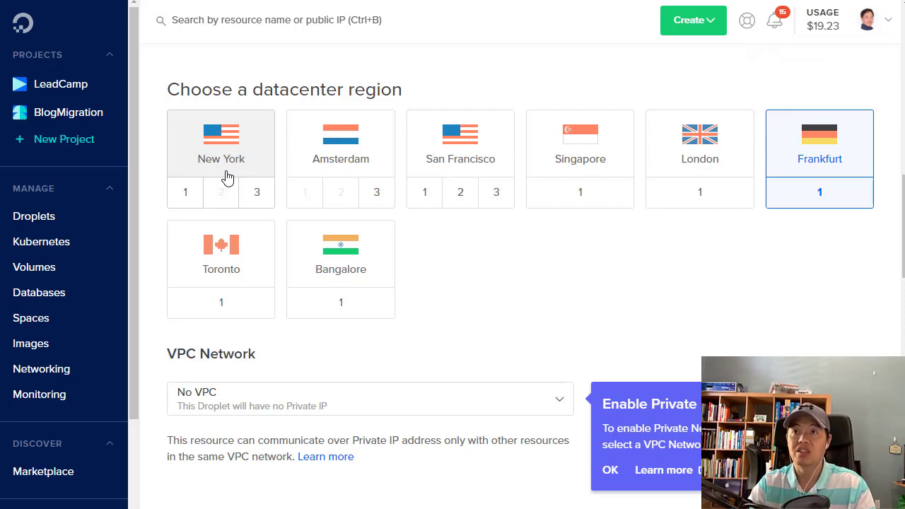
{"action": "scroll", "coordinate": [522, 273], "scroll_direction": "down", "scroll_amount": 1}
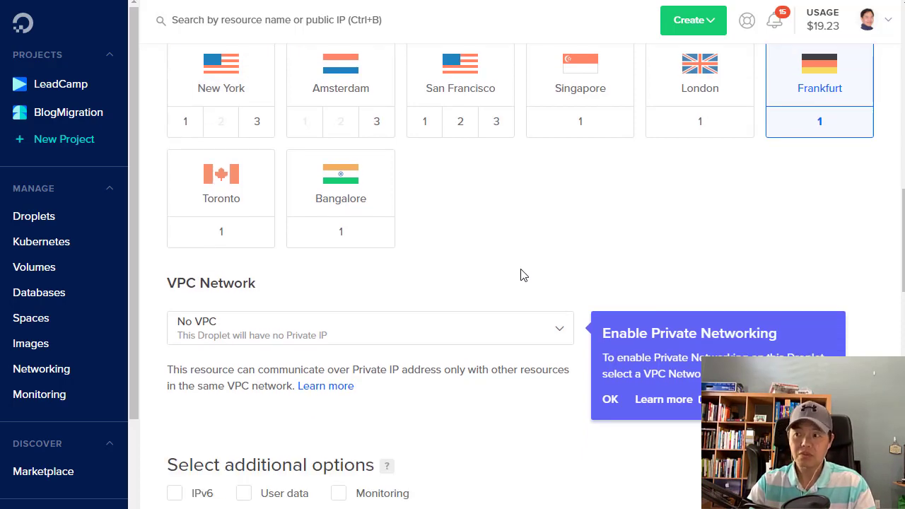
{"action": "scroll", "coordinate": [259, 198], "scroll_direction": "up", "scroll_amount": 4}
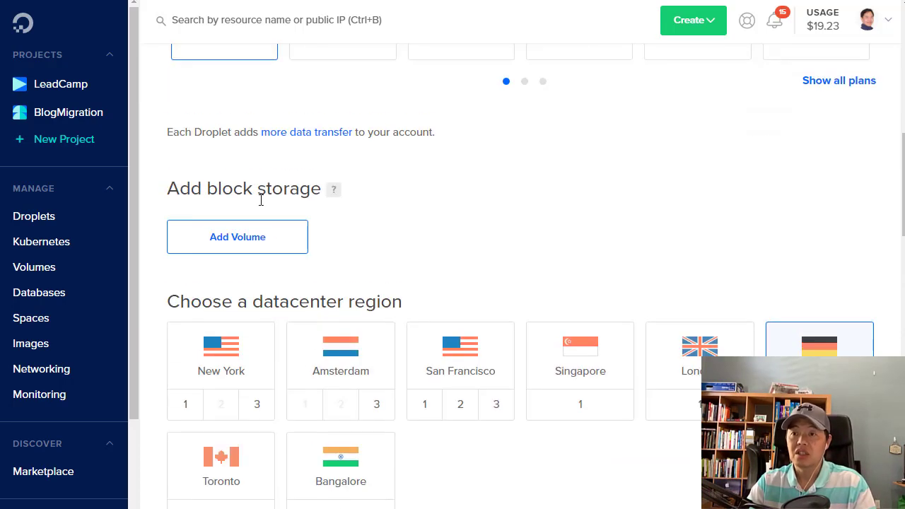
{"action": "scroll", "coordinate": [442, 405], "scroll_direction": "down", "scroll_amount": 1}
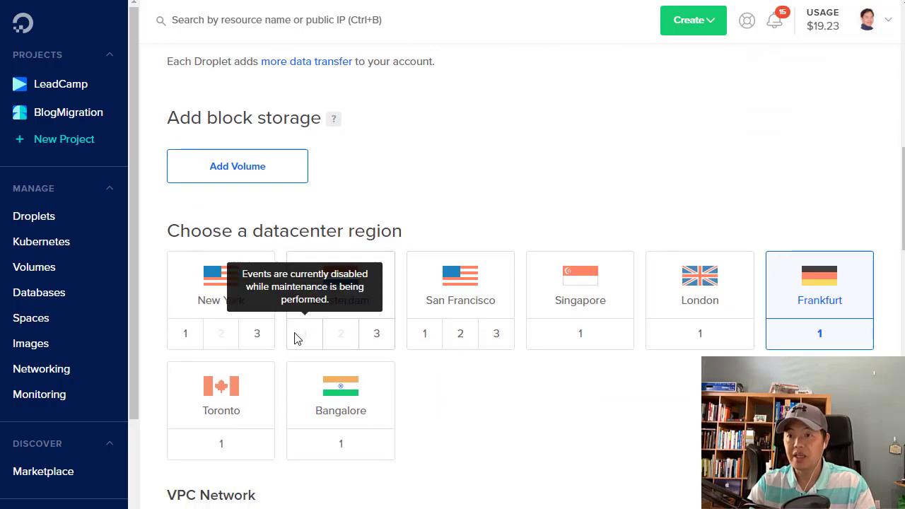
{"action": "left_click", "coordinate": [260, 336]}
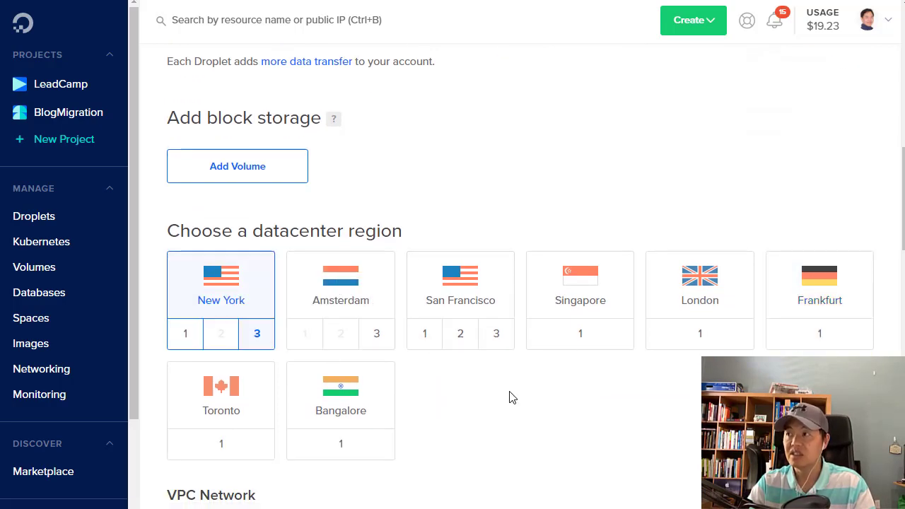
Step: Switch the Droplet's authentication to Password and fill in the root password with the browser's suggested strong password
{"action": "scroll", "coordinate": [509, 385], "scroll_direction": "down", "scroll_amount": 4}
{"action": "scroll", "coordinate": [520, 326], "scroll_direction": "down", "scroll_amount": 3}
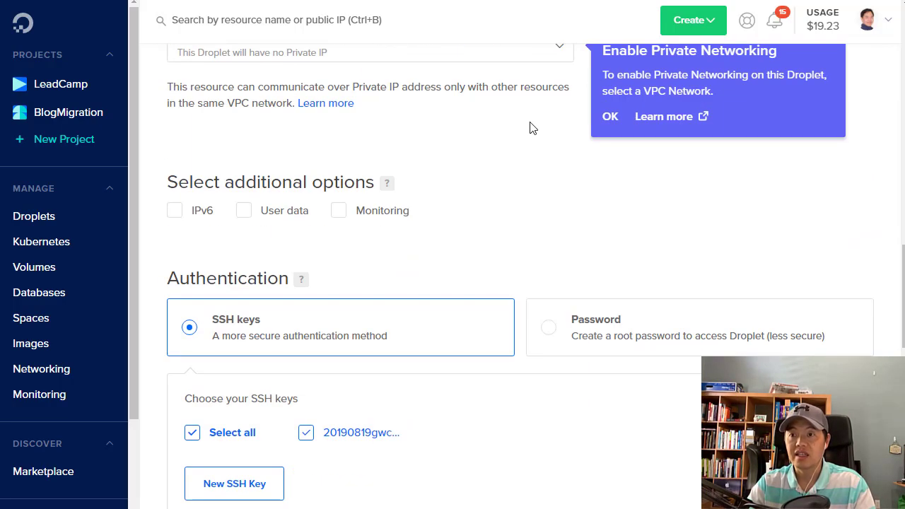
{"action": "scroll", "coordinate": [531, 128], "scroll_direction": "down", "scroll_amount": 1}
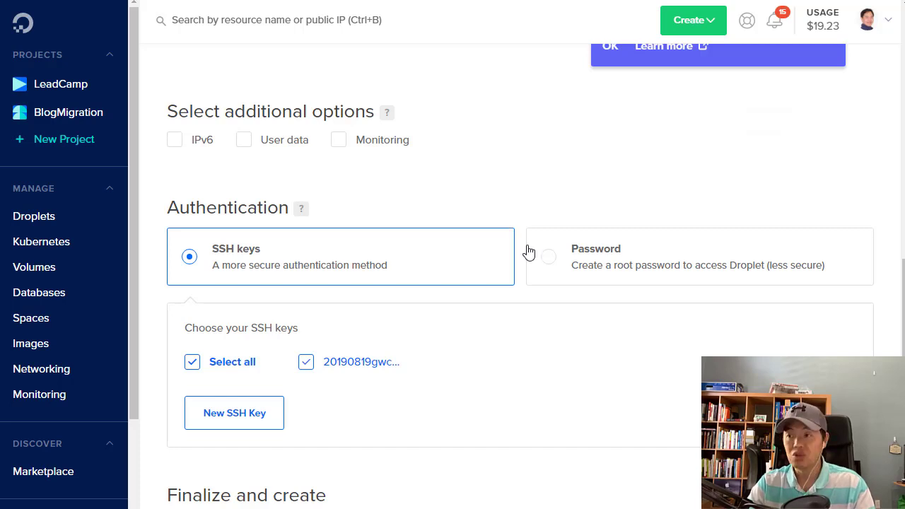
{"action": "left_click", "coordinate": [553, 260]}
{"action": "scroll", "coordinate": [379, 143], "scroll_direction": "down", "scroll_amount": 2}
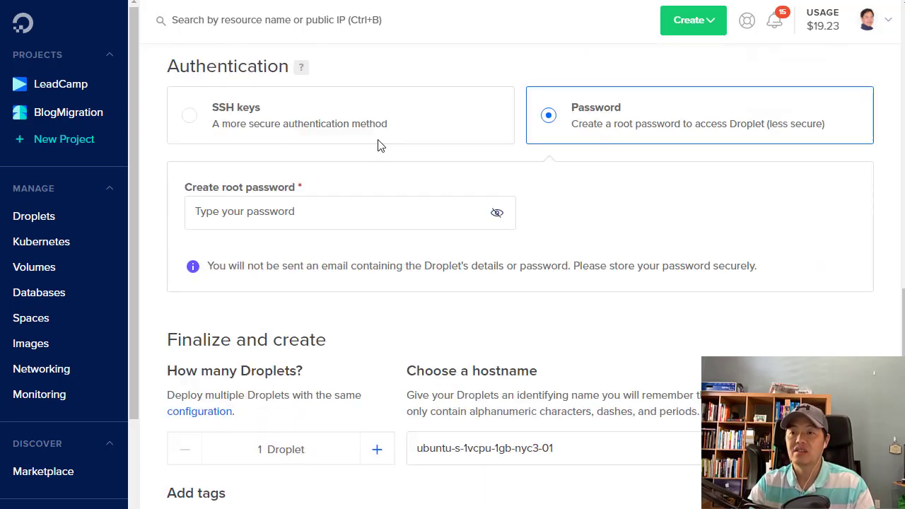
{"action": "left_click", "coordinate": [343, 214]}
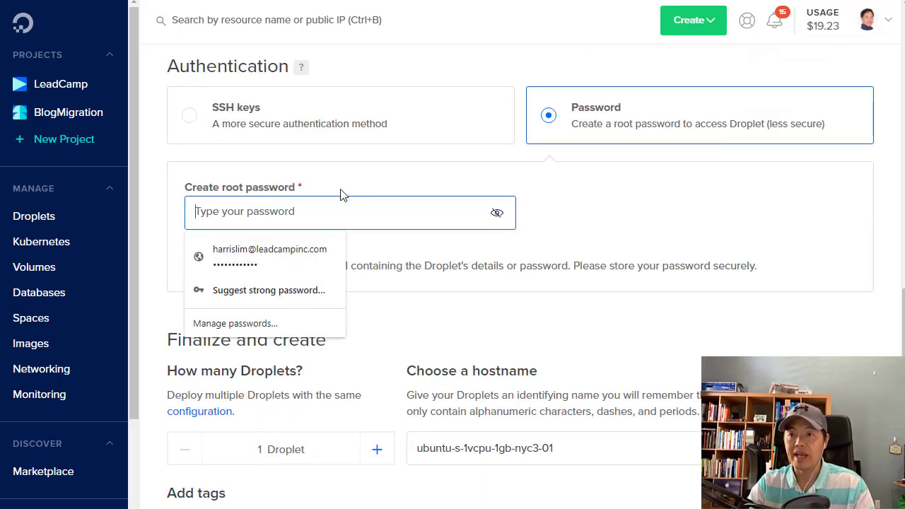
{"action": "left_click", "coordinate": [445, 162]}
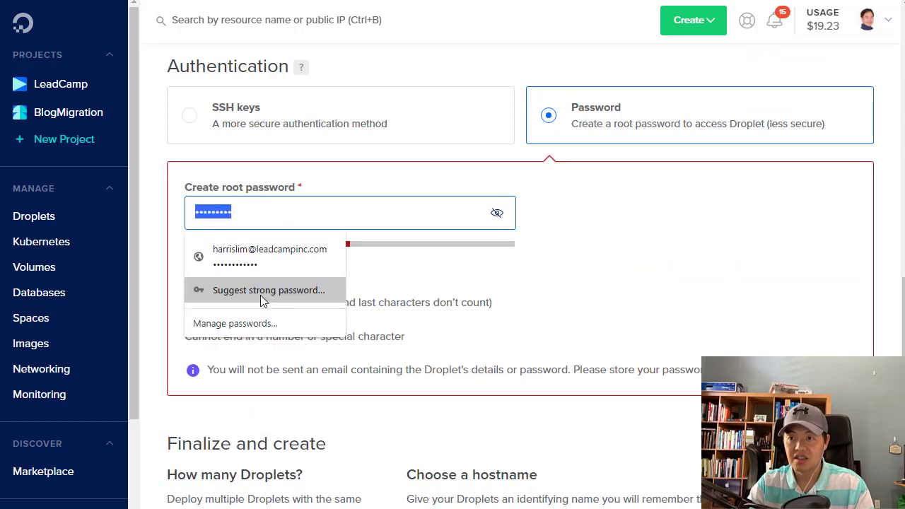
{"action": "left_click", "coordinate": [262, 292]}
{"action": "left_click", "coordinate": [466, 247]}
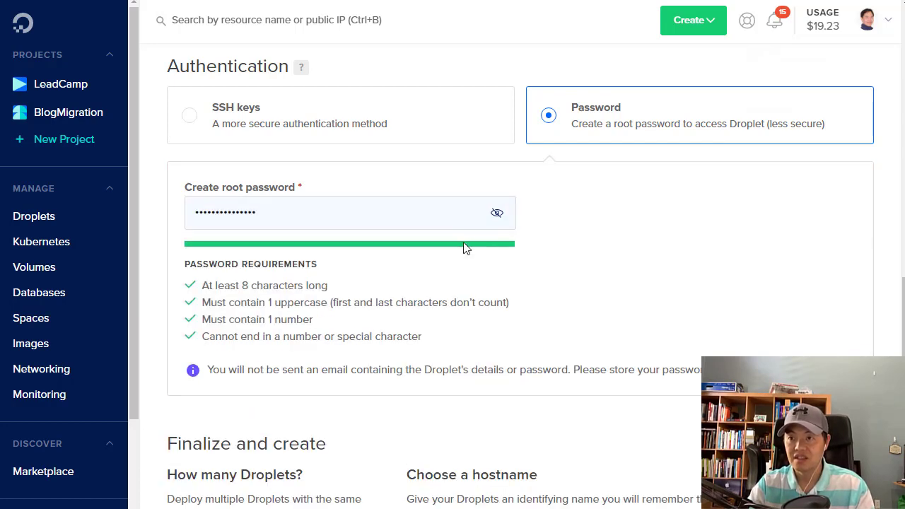
Step: Reveal and select the root password, and open an empty Notepad window for keeping a copy of it
{"action": "left_click", "coordinate": [499, 213]}
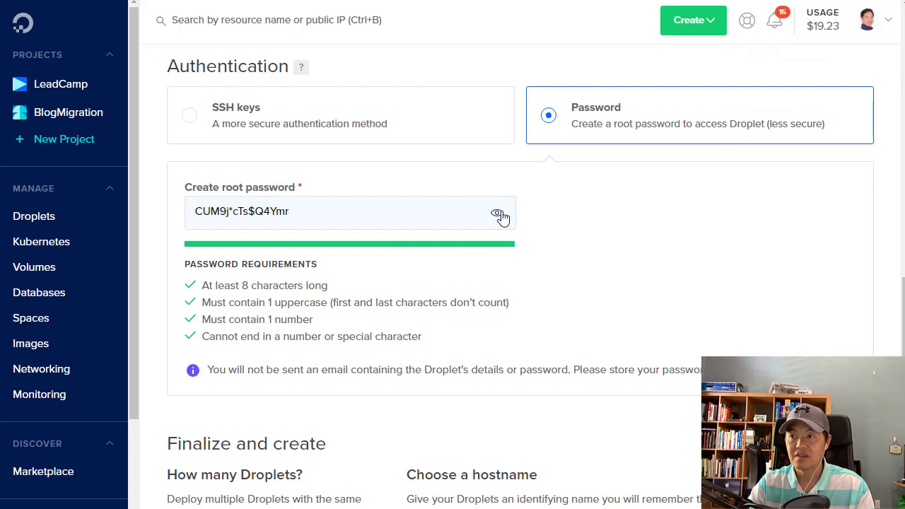
{"action": "left_click_drag", "start_coordinate": [326, 207], "coordinate": [183, 213]}
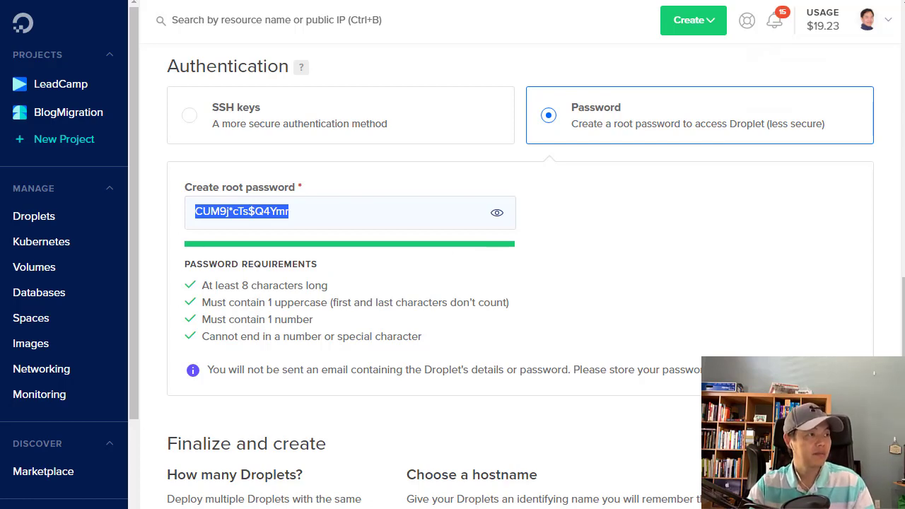
{"action": "key", "text": "Return"}
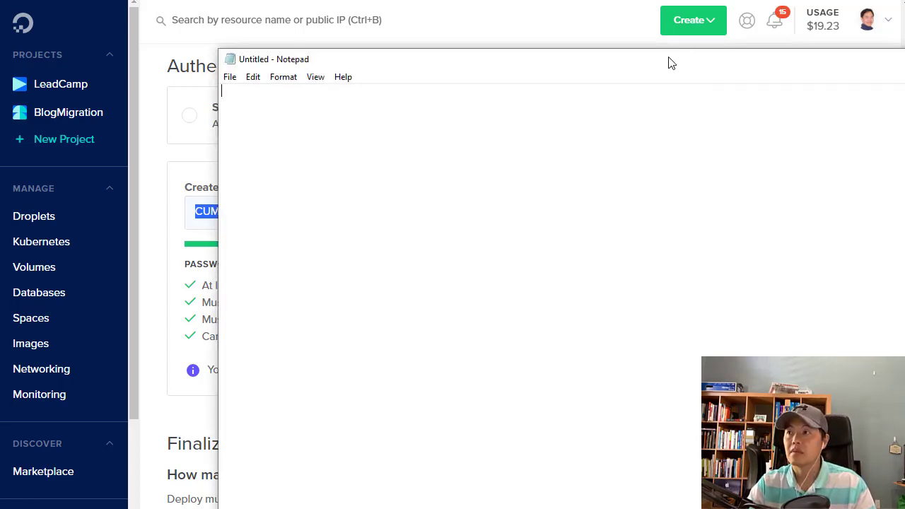
{"action": "left_click_drag", "start_coordinate": [669, 57], "coordinate": [0, 29]}
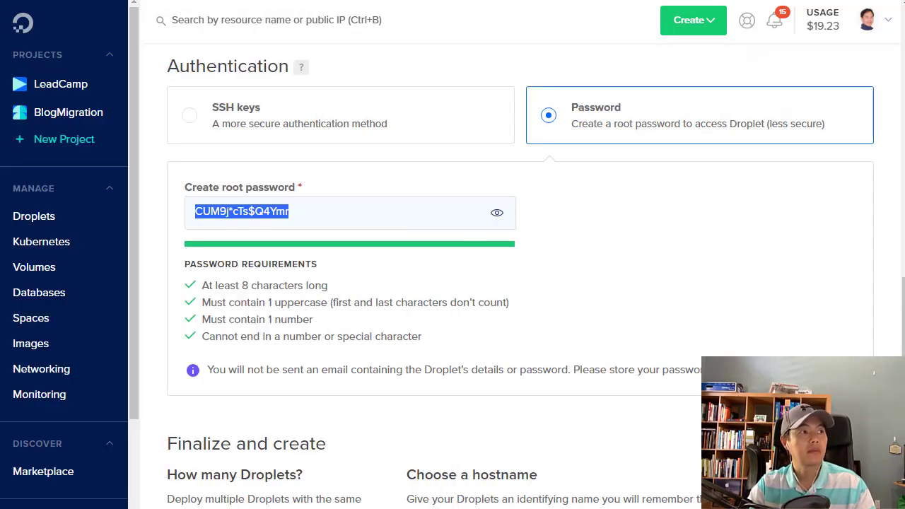
{"action": "left_click", "coordinate": [775, 310]}
Step: Review the remaining settings, create the Droplet, and decline the browser's offer to update the saved password
{"action": "scroll", "coordinate": [467, 281], "scroll_direction": "down", "scroll_amount": 3}
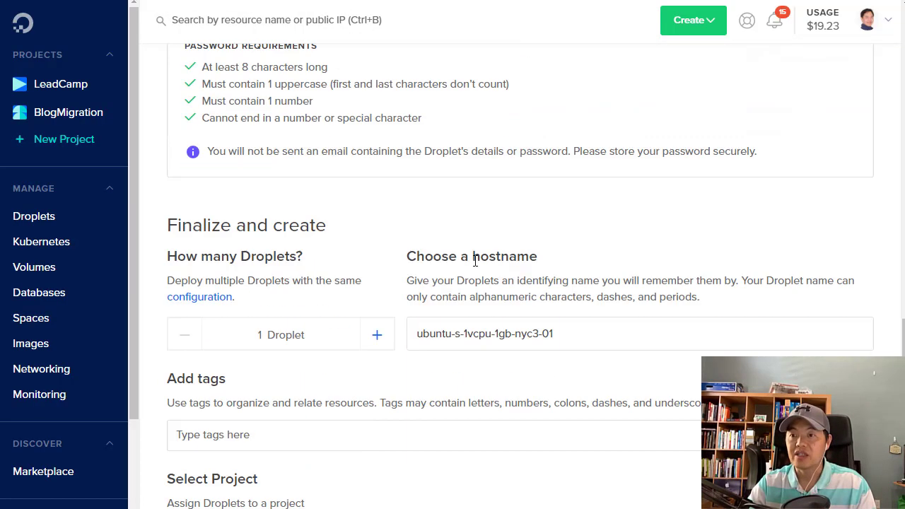
{"action": "scroll", "coordinate": [476, 262], "scroll_direction": "down", "scroll_amount": 1}
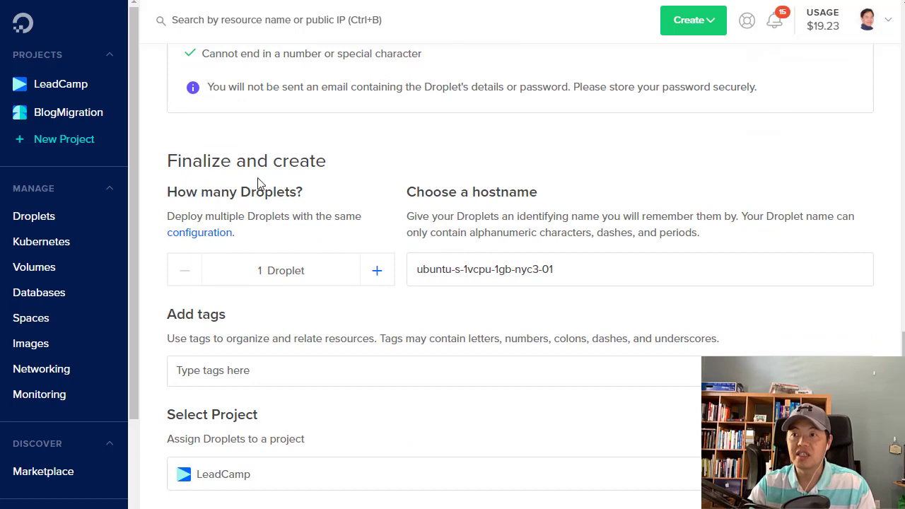
{"action": "scroll", "coordinate": [271, 151], "scroll_direction": "down", "scroll_amount": 4}
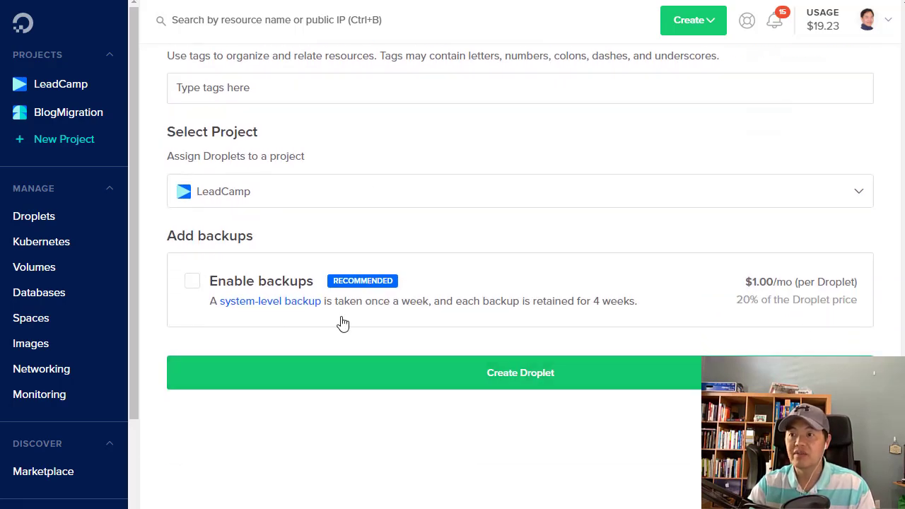
{"action": "scroll", "coordinate": [562, 240], "scroll_direction": "up", "scroll_amount": 15}
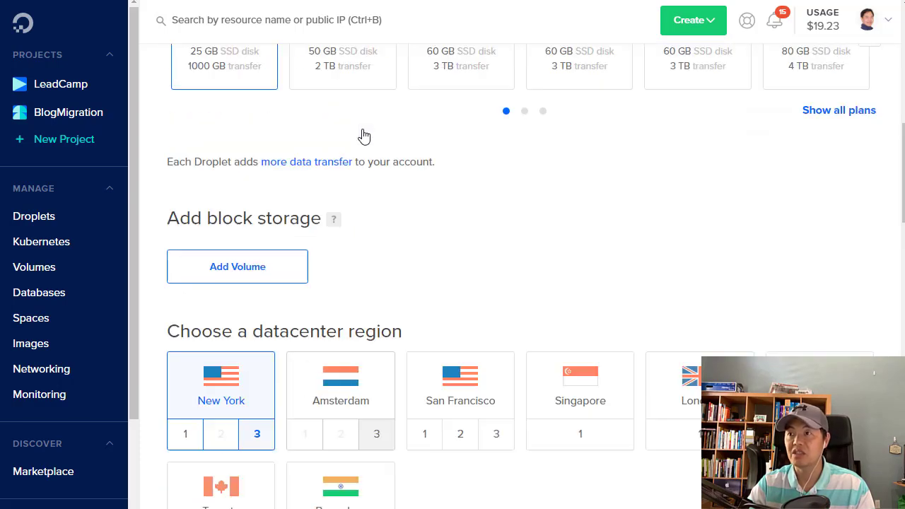
{"action": "scroll", "coordinate": [441, 224], "scroll_direction": "down", "scroll_amount": 8}
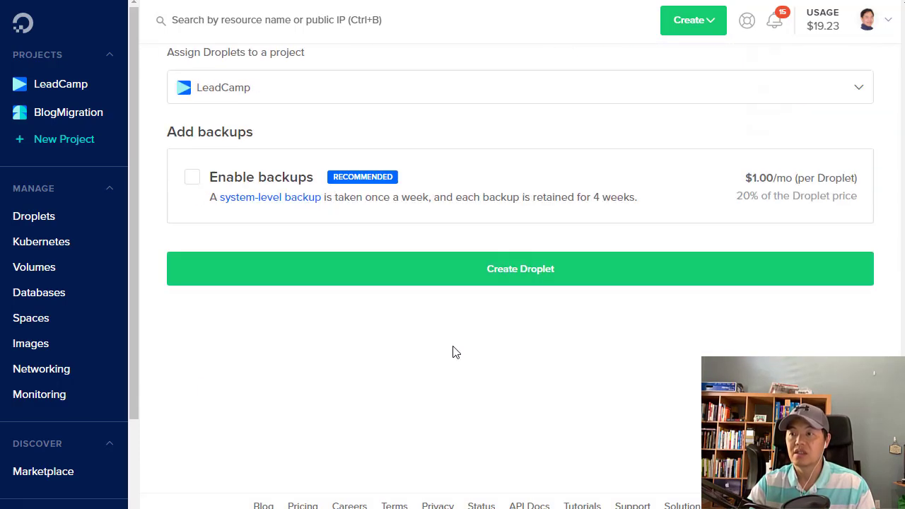
{"action": "left_click", "coordinate": [548, 282]}
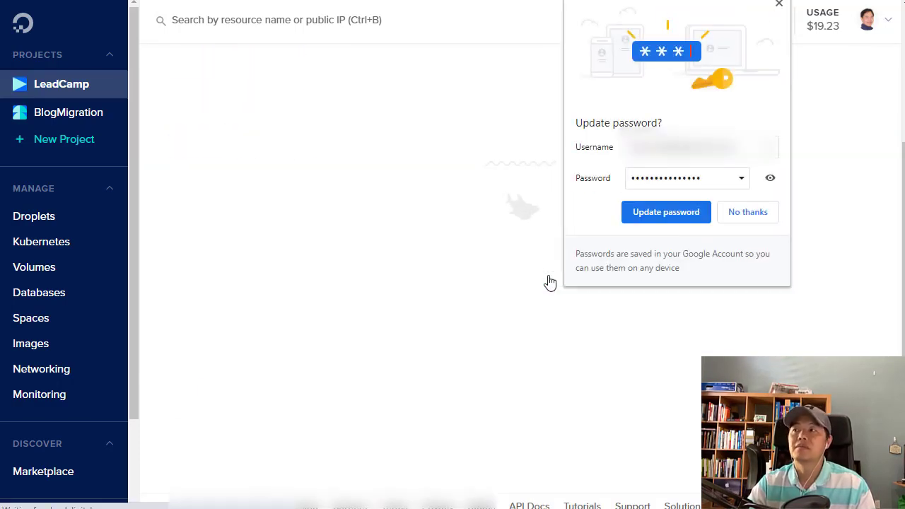
{"action": "left_click", "coordinate": [735, 211]}
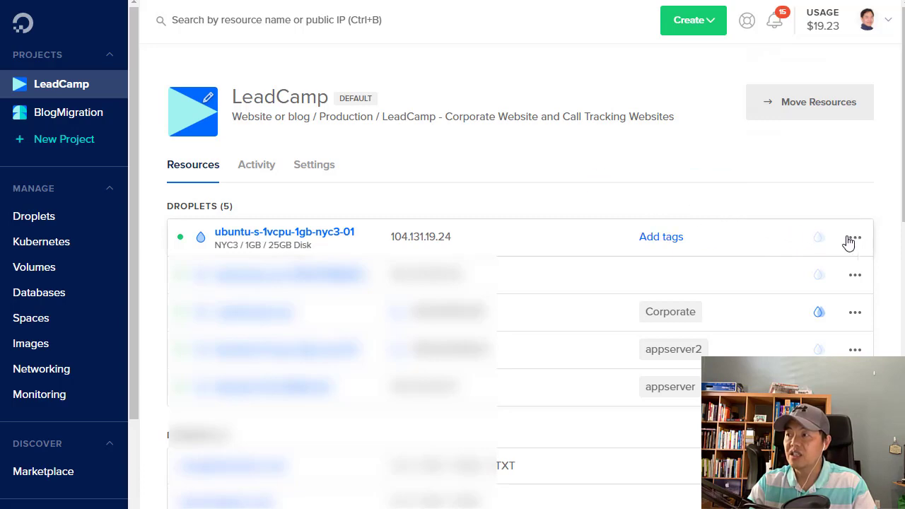
Step: Open the details page of the ubuntu-s-1vcpu-1gb-nyc3-01 Droplet and copy its ipv4 address
{"action": "left_click", "coordinate": [326, 233]}
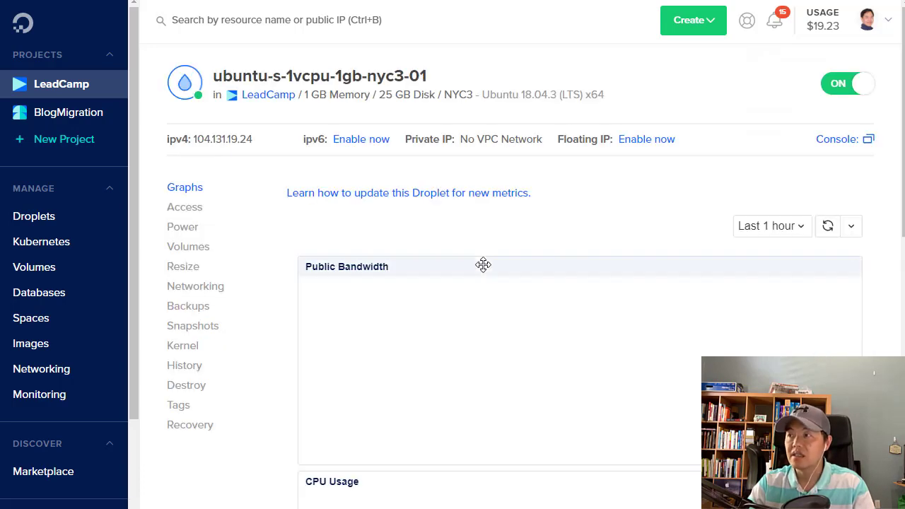
{"action": "scroll", "coordinate": [571, 267], "scroll_direction": "down", "scroll_amount": 1}
{"action": "scroll", "coordinate": [579, 264], "scroll_direction": "up", "scroll_amount": 1}
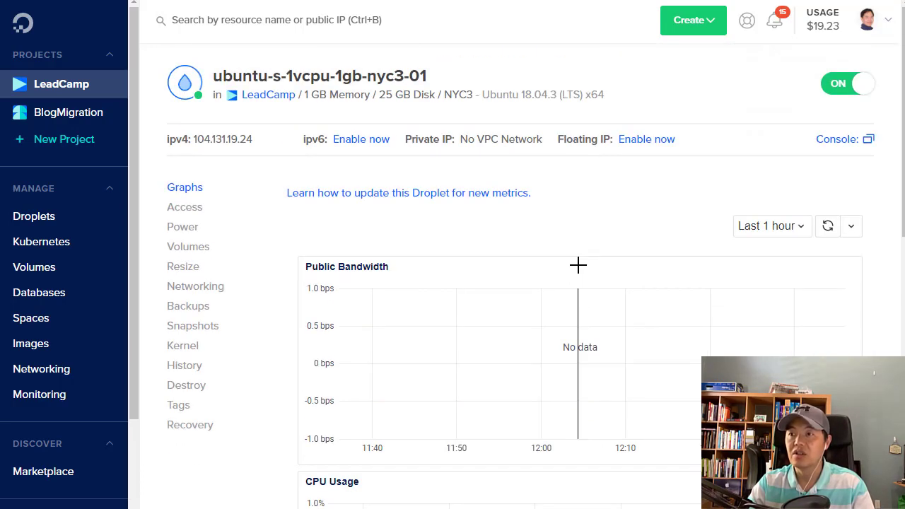
{"action": "mouse_move", "coordinate": [210, 147]}
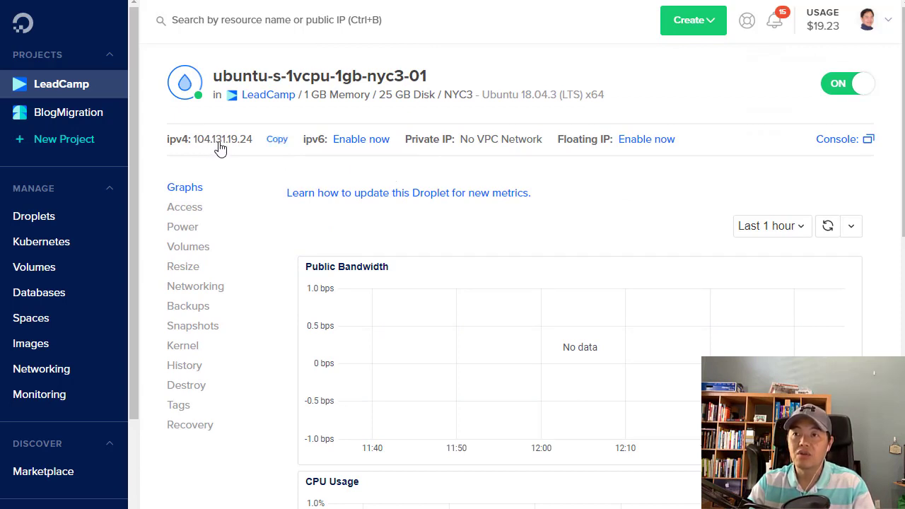
{"action": "left_click", "coordinate": [276, 140]}
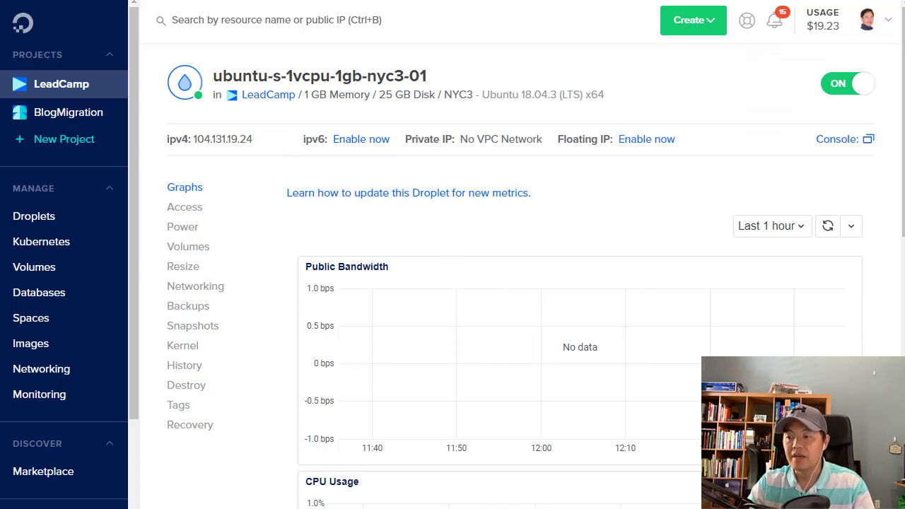
Step: Switch to a new PuTTY configuration window and enter the copied address 104.131.19.24 as the host name
{"action": "right_click", "coordinate": [538, 508]}
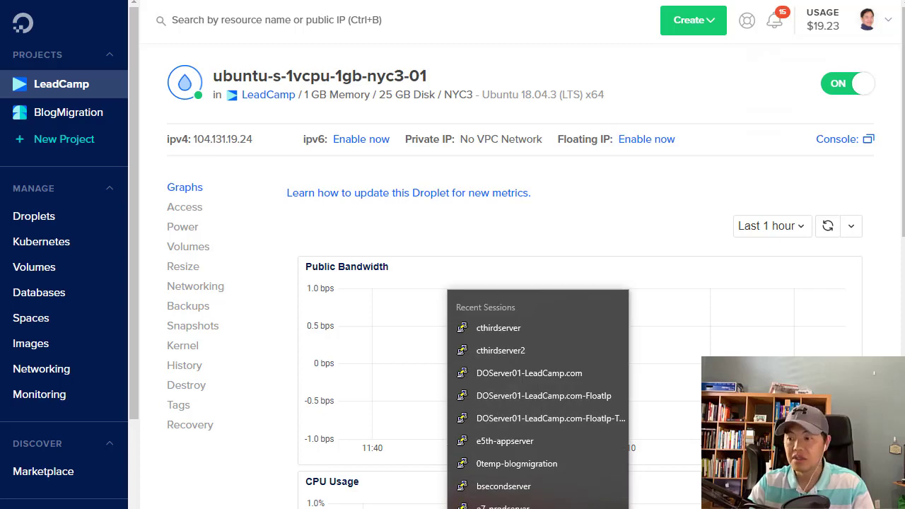
{"action": "left_click", "coordinate": [513, 508]}
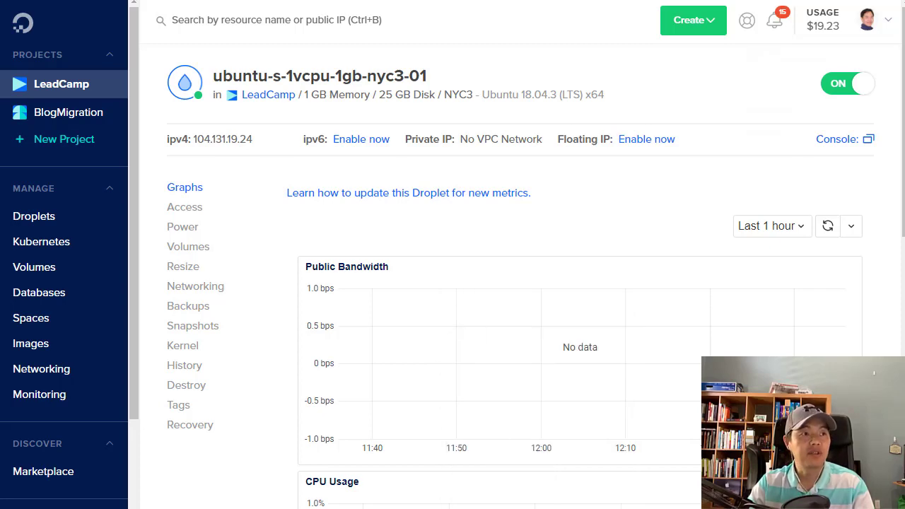
{"action": "left_click_drag", "start_coordinate": [567, 85], "coordinate": [445, 68]}
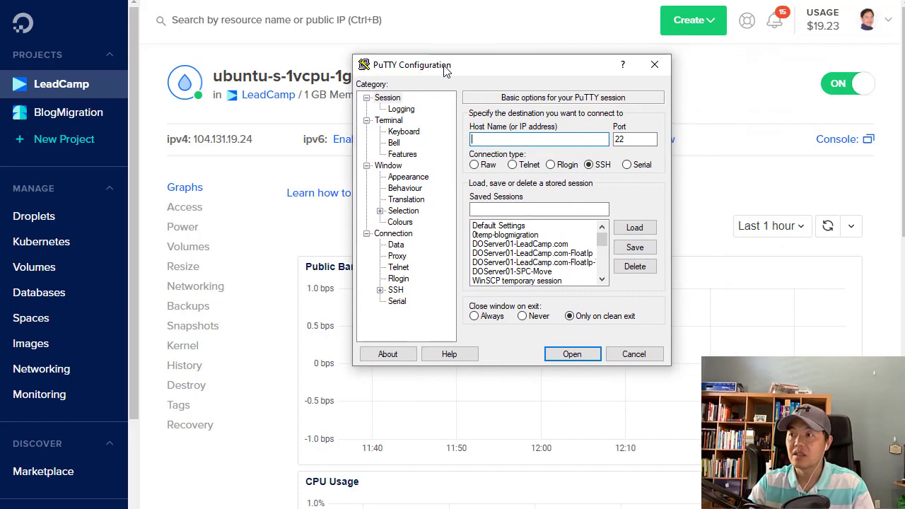
{"action": "left_click", "coordinate": [549, 139]}
{"action": "key", "text": "ctrl+v"}
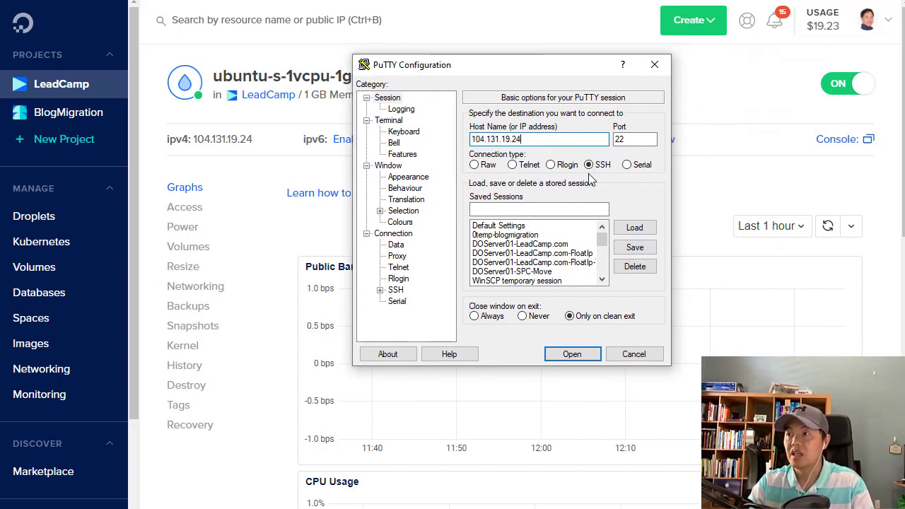
Step: Save the PuTTY session settings under the name 104.131.19.24
{"action": "left_click", "coordinate": [635, 249]}
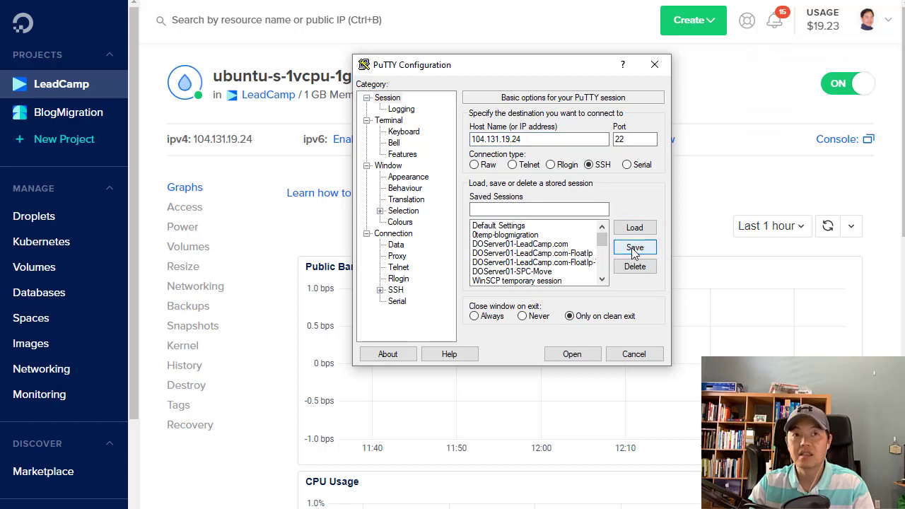
{"action": "left_click", "coordinate": [571, 211]}
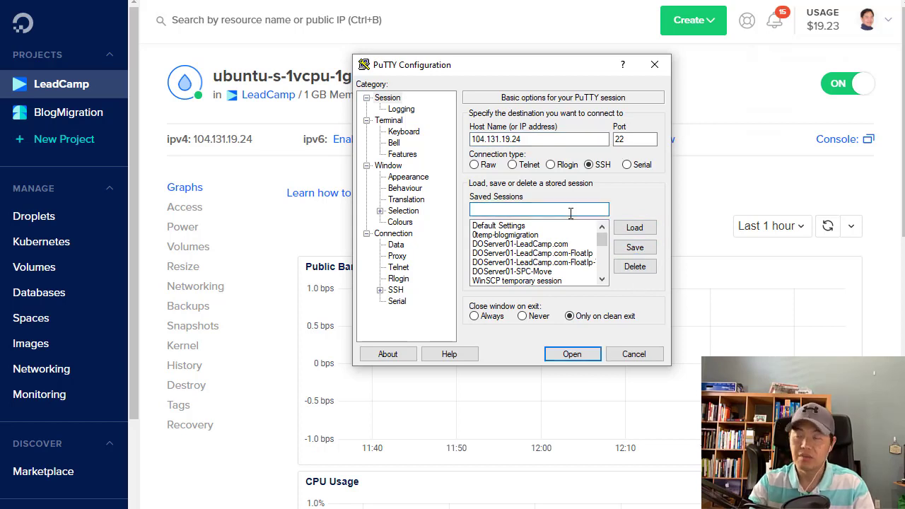
{"action": "key", "text": "ctrl+v"}
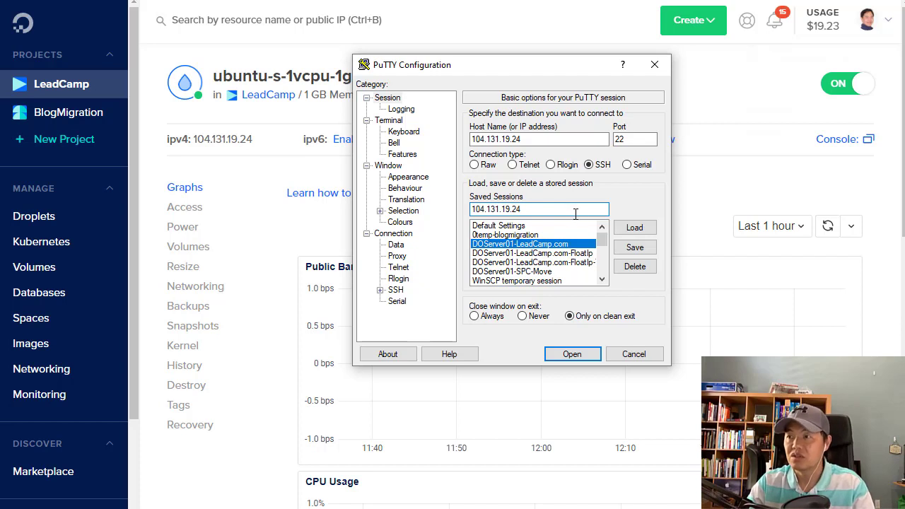
{"action": "left_click", "coordinate": [630, 248]}
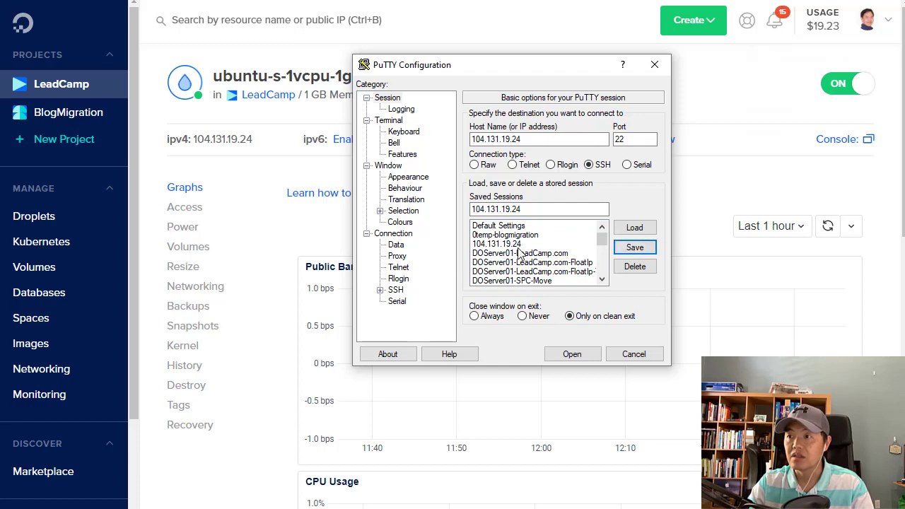
Step: Start the SSH connection to 104.131.19.24, accept and cache the server's host key, and move the terminal window into clear view
{"action": "left_click", "coordinate": [571, 354]}
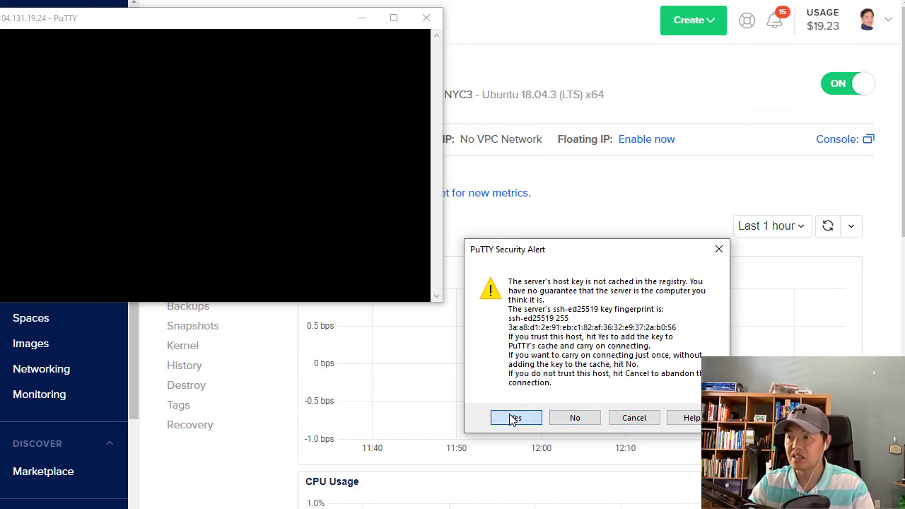
{"action": "left_click", "coordinate": [516, 418]}
{"action": "left_click_drag", "start_coordinate": [220, 25], "coordinate": [533, 152]}
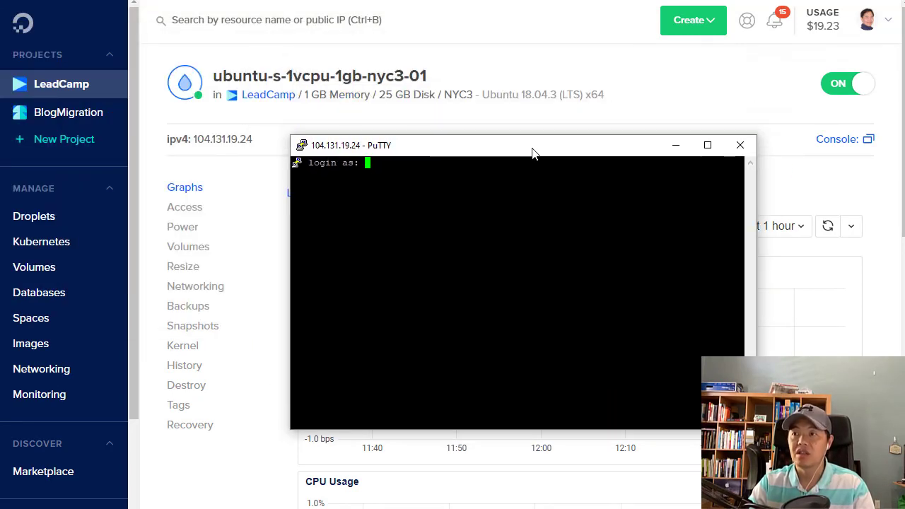
Step: Log in to the server as root with the root password copied from the saved note, and reposition the terminal window
{"action": "type", "text": "root"}
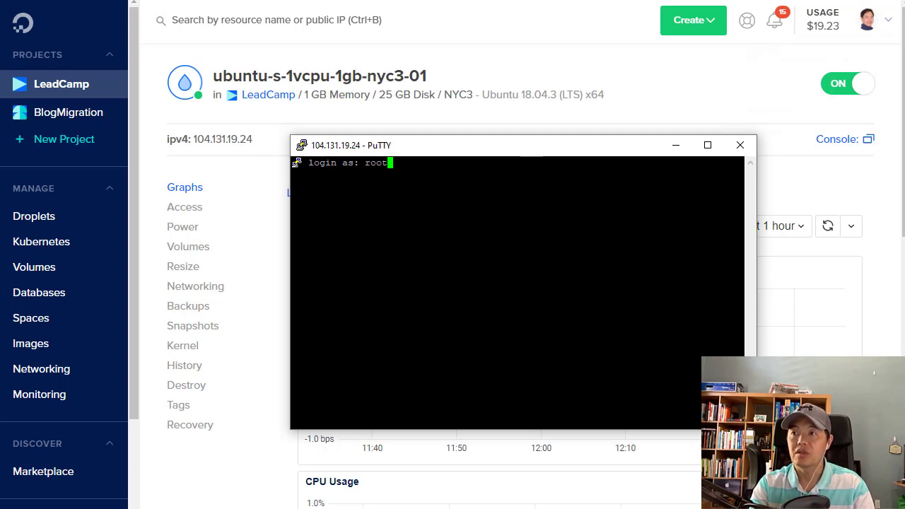
{"action": "key", "text": "Return"}
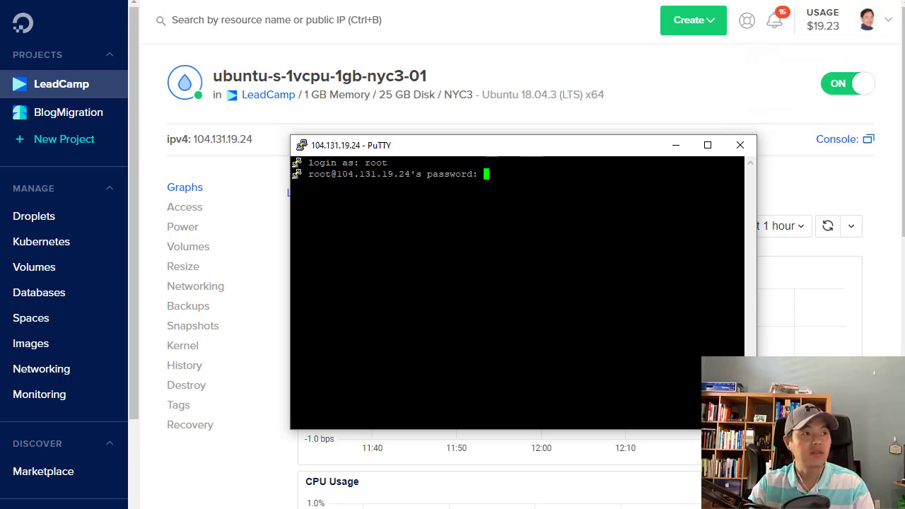
{"action": "key", "text": "alt+Tab"}
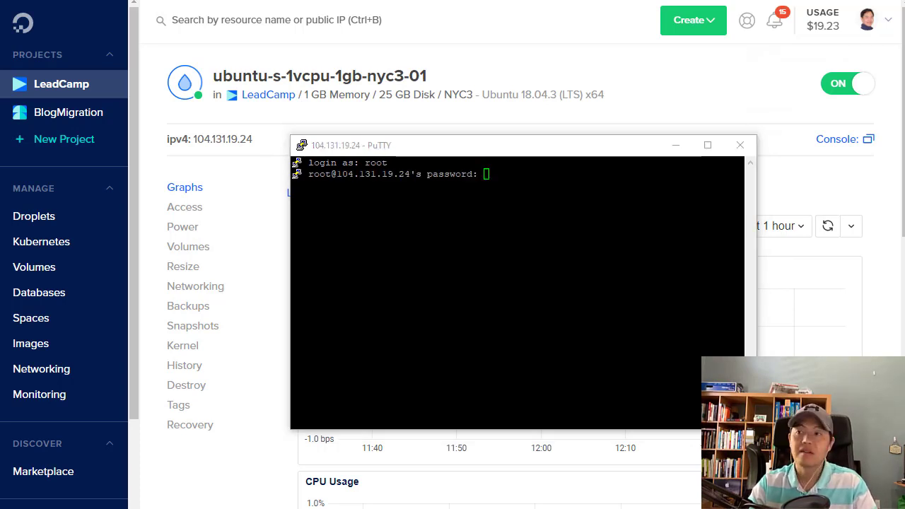
{"action": "key", "text": "alt+Tab"}
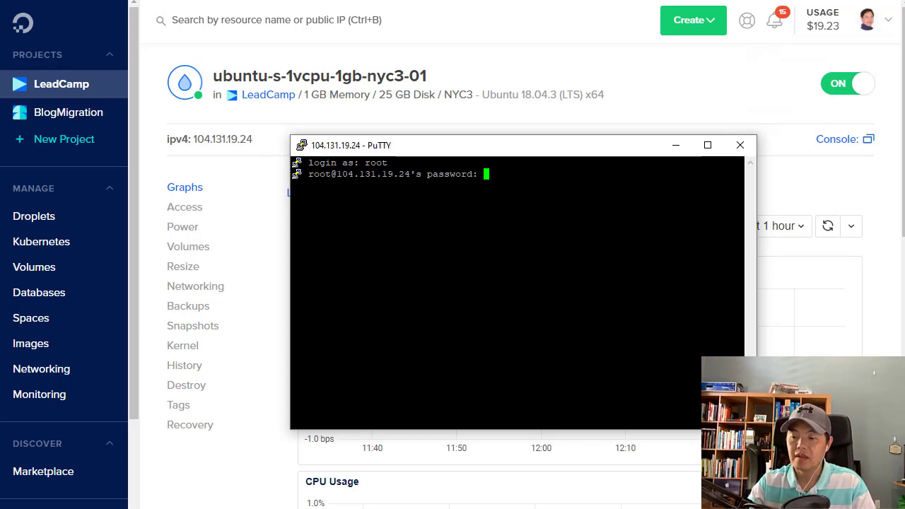
{"action": "key", "text": "Return"}
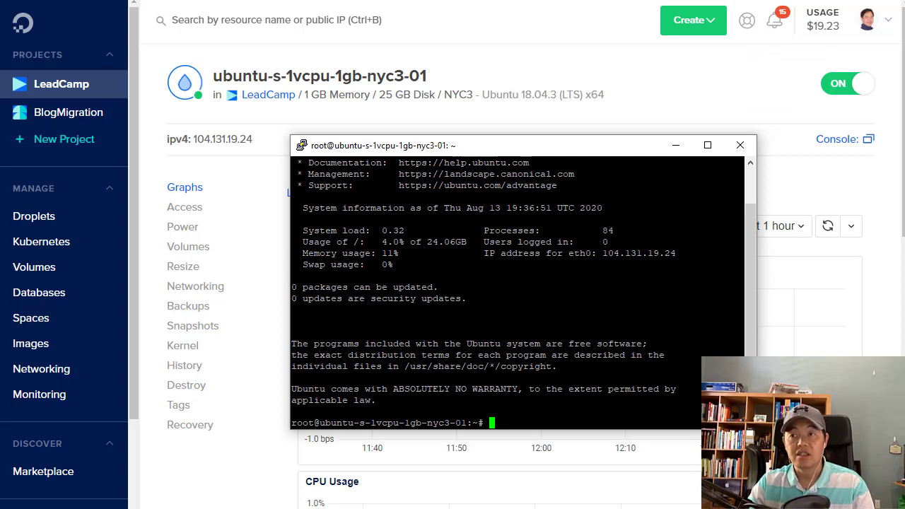
{"action": "left_click_drag", "start_coordinate": [447, 145], "coordinate": [405, 130]}
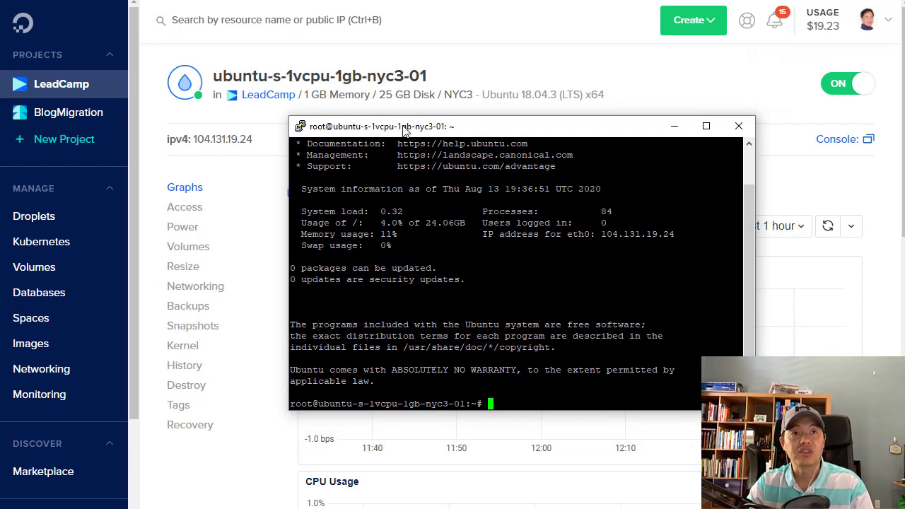